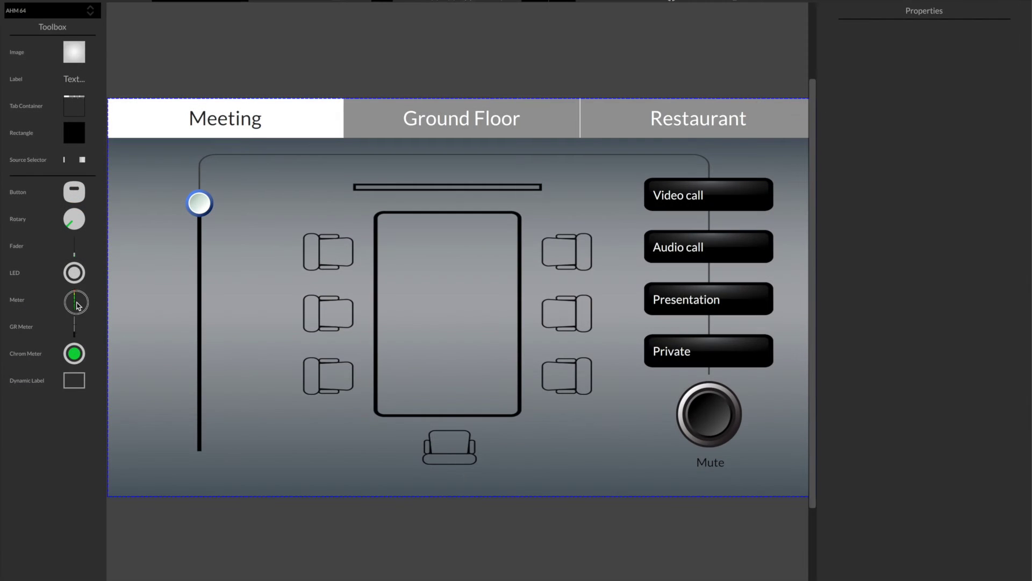
Step: Place a meter beside the fader, stretch it to fader height, and set it to zone 4
drag(74, 300, 240, 264)
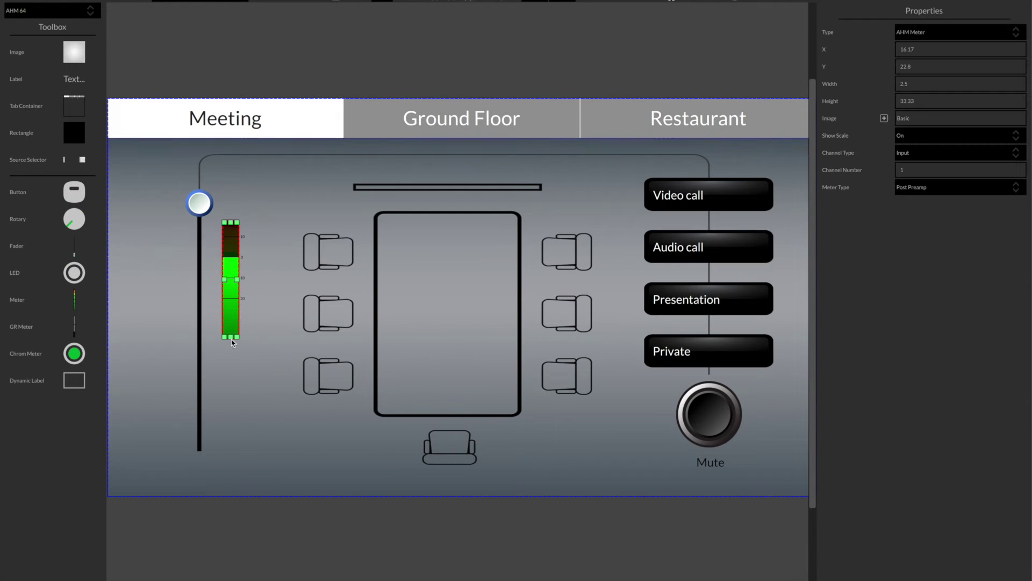
drag(234, 345, 230, 449)
click(982, 165)
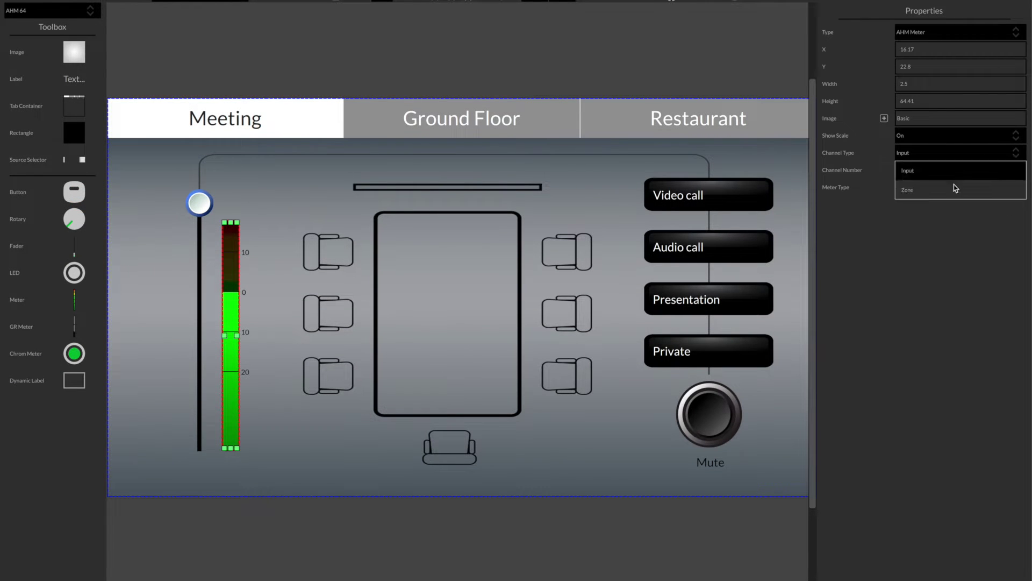
click(933, 171)
text(4)
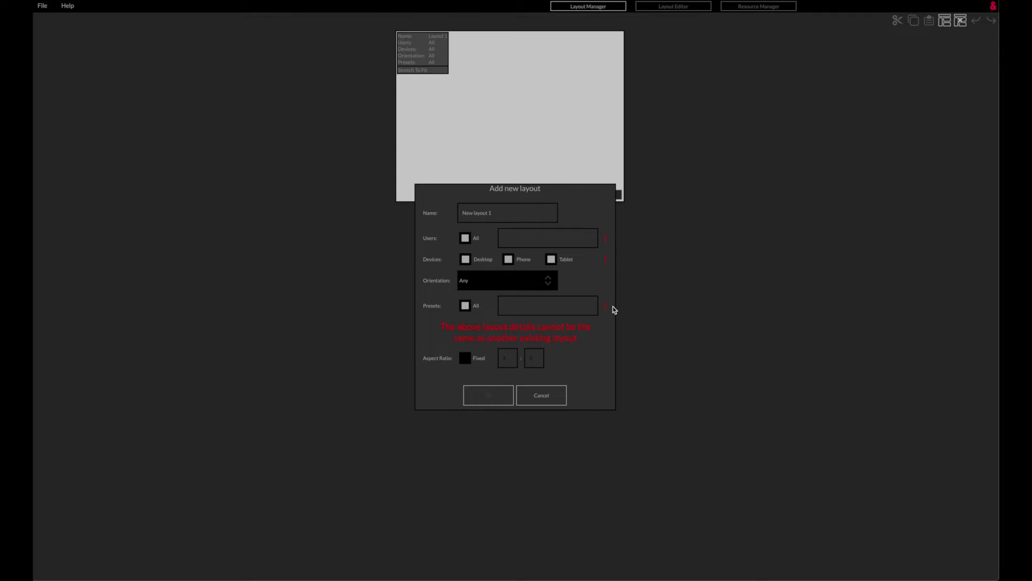
Step: Select the default layout name and delete its trailing number
triple_click(523, 213)
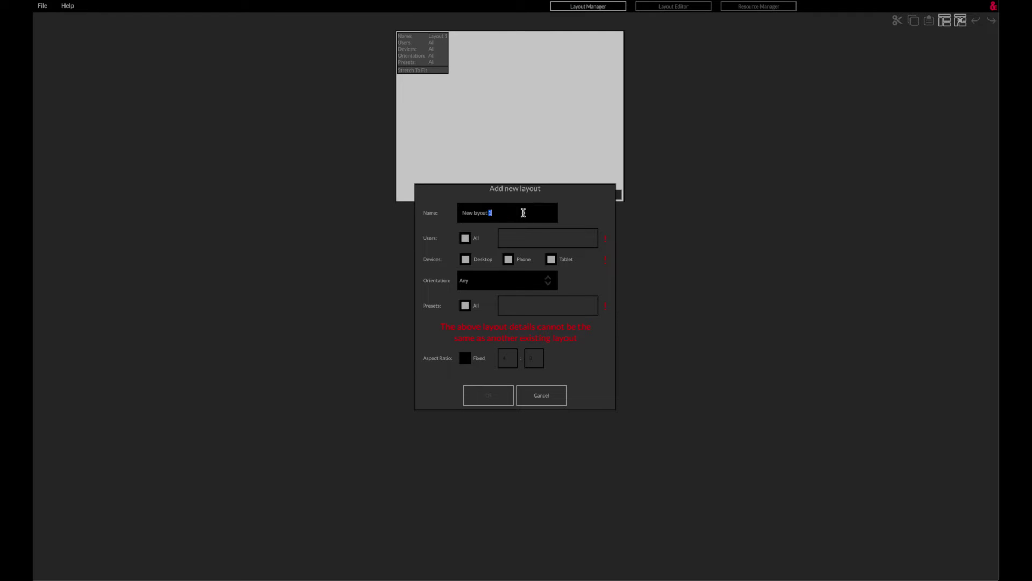
click(523, 212)
key(BackSpace)
text(2)
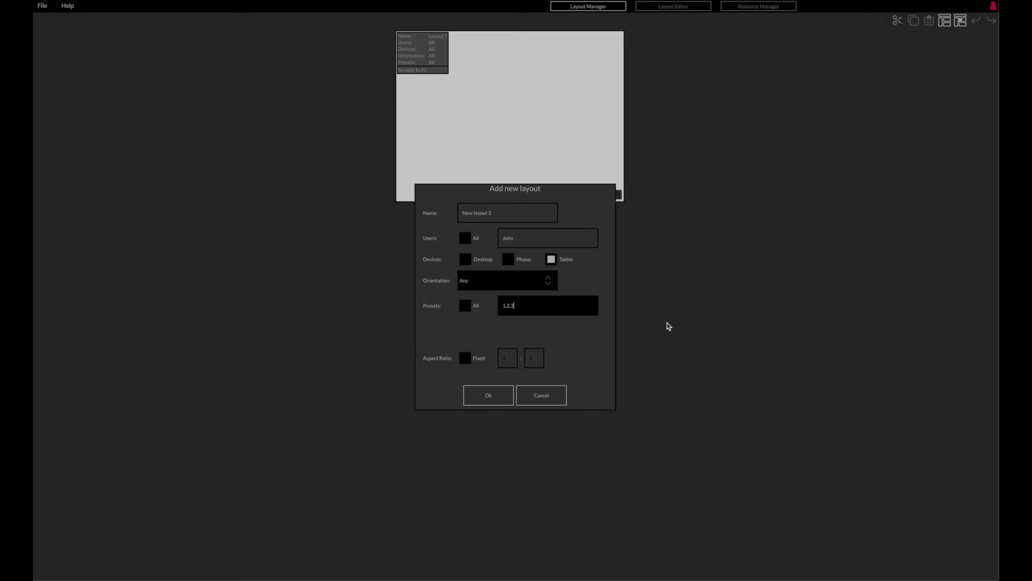
Step: Toggle the fixed 4:3 aspect ratio on and back off, leaving it unlocked
click(465, 360)
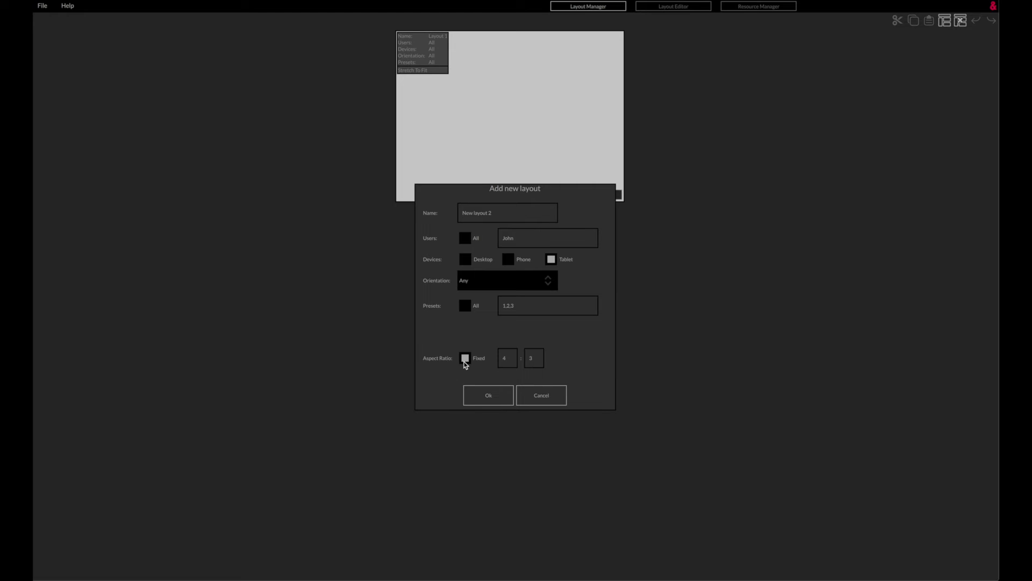
click(466, 361)
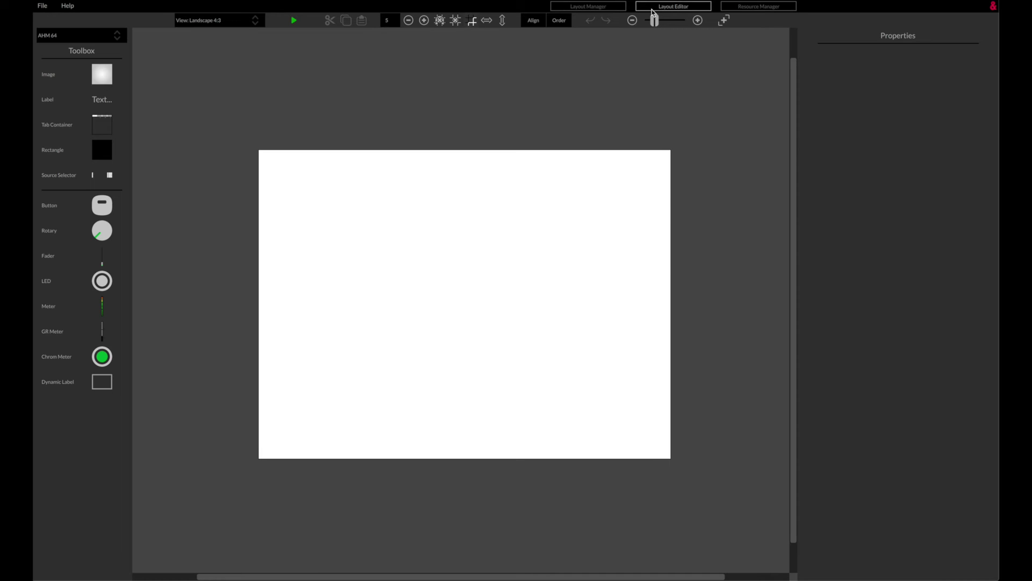
click(611, 11)
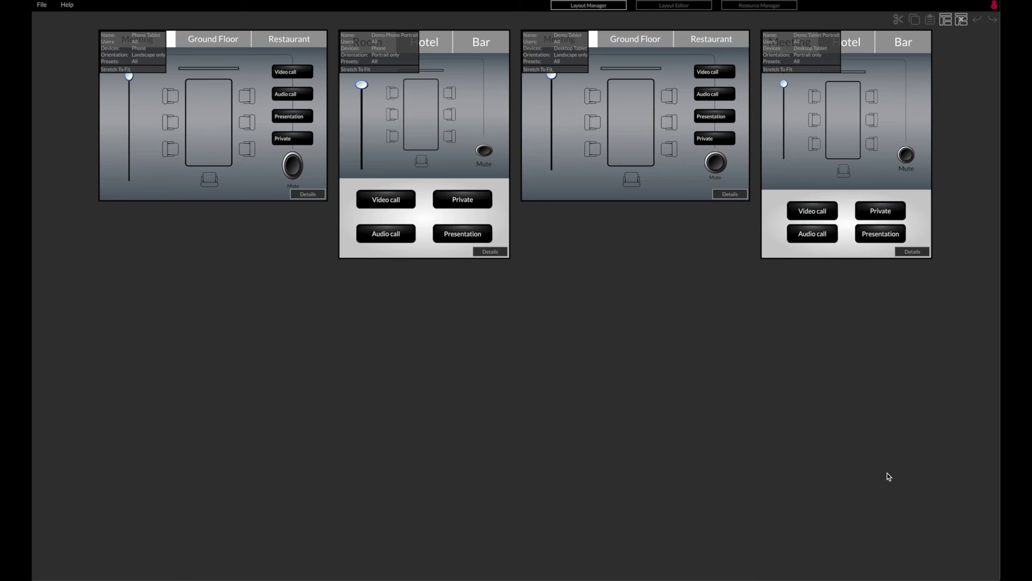
Step: Select each of the four layout thumbnails in turn
click(142, 163)
click(383, 164)
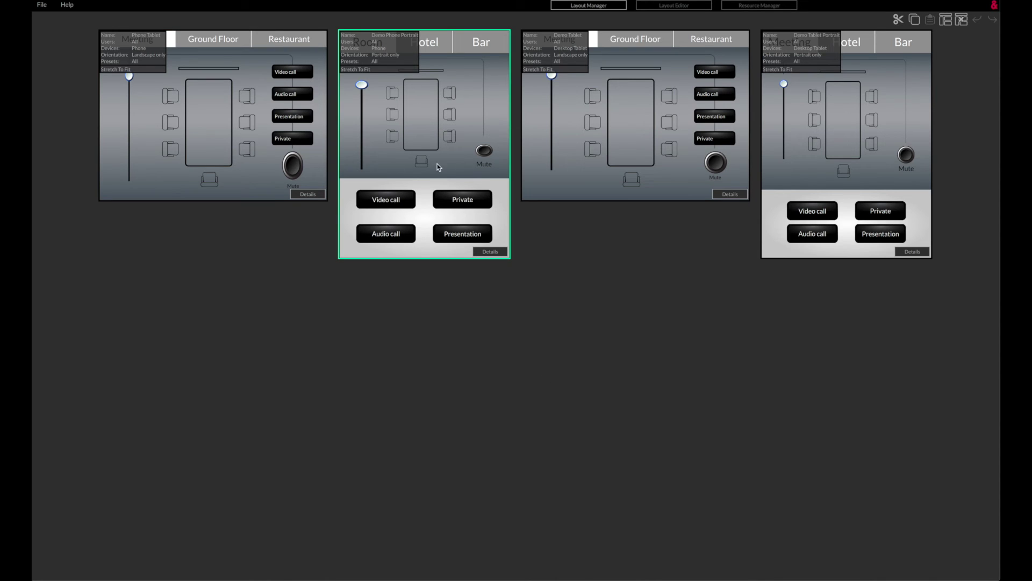
click(592, 163)
click(817, 158)
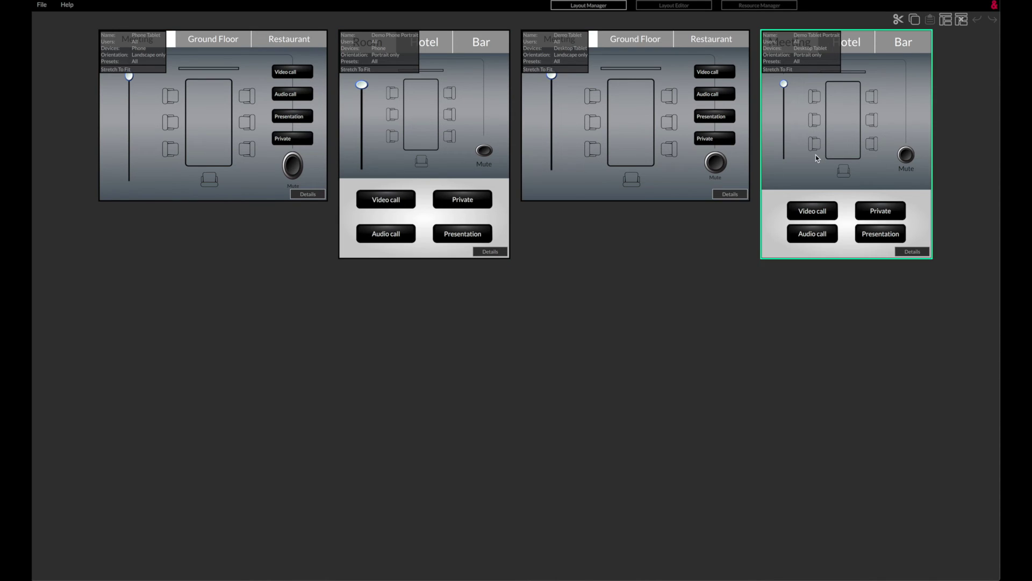
click(42, 7)
Step: Upload the configuration to the MY AHM device using the admin password
click(54, 79)
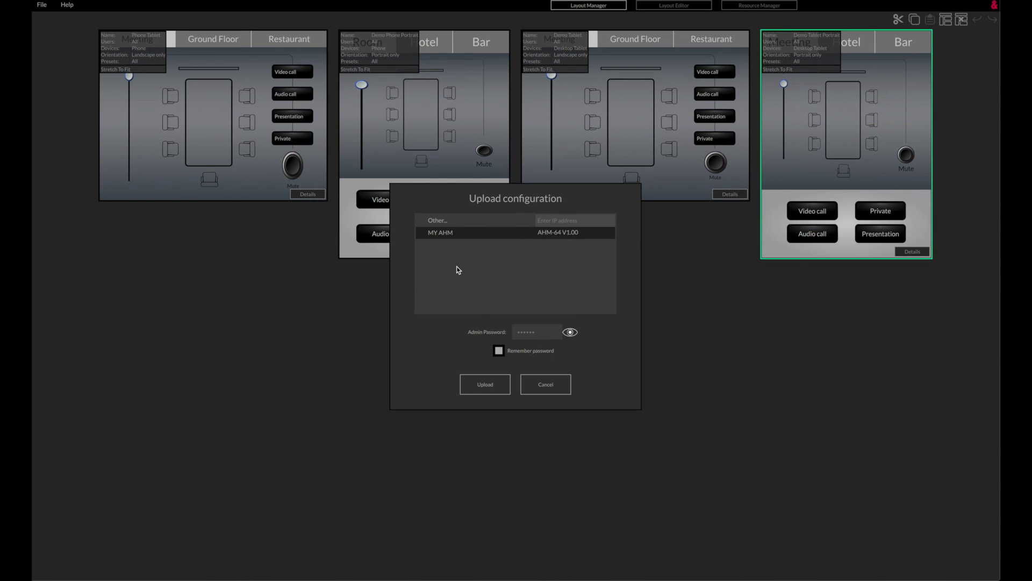
click(549, 333)
click(494, 385)
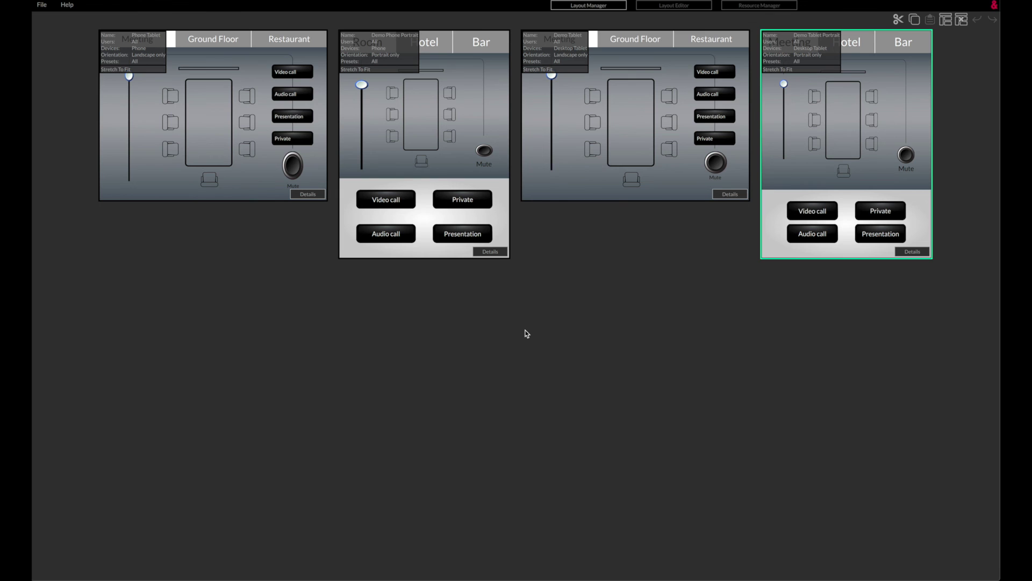
Step: Download the configuration from MY AHM and dismiss the completion message
click(41, 6)
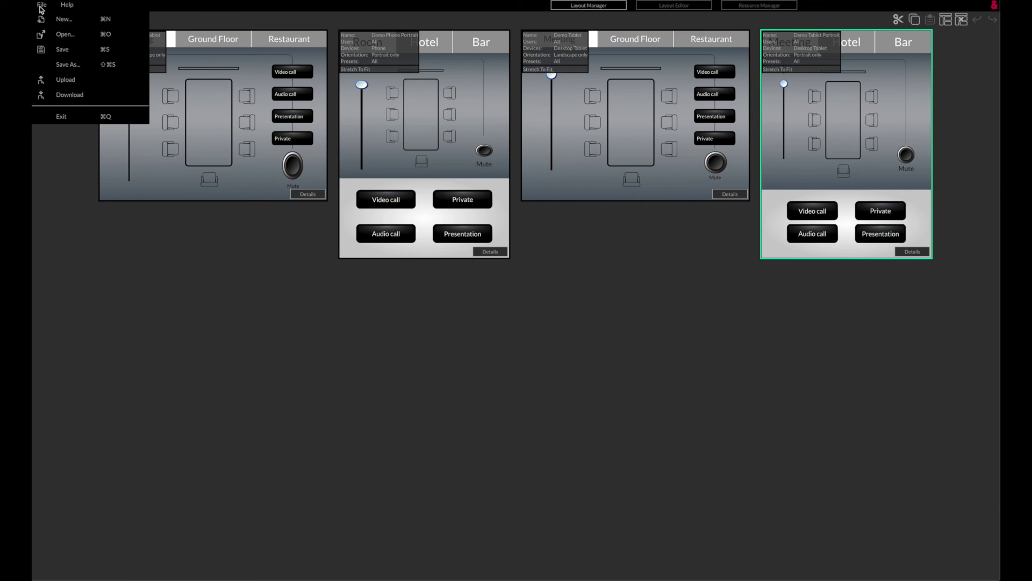
click(81, 95)
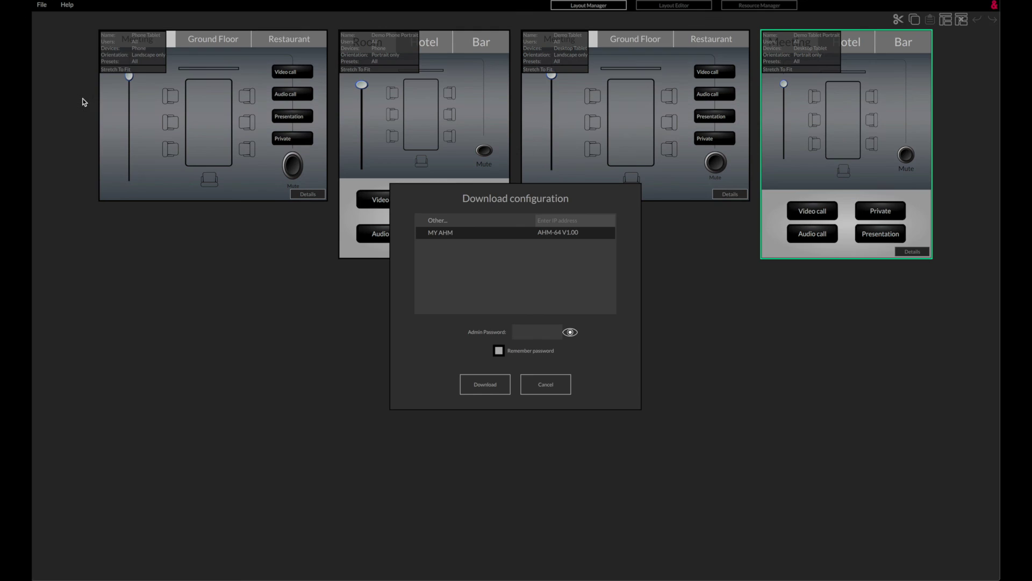
click(436, 232)
click(475, 384)
click(516, 322)
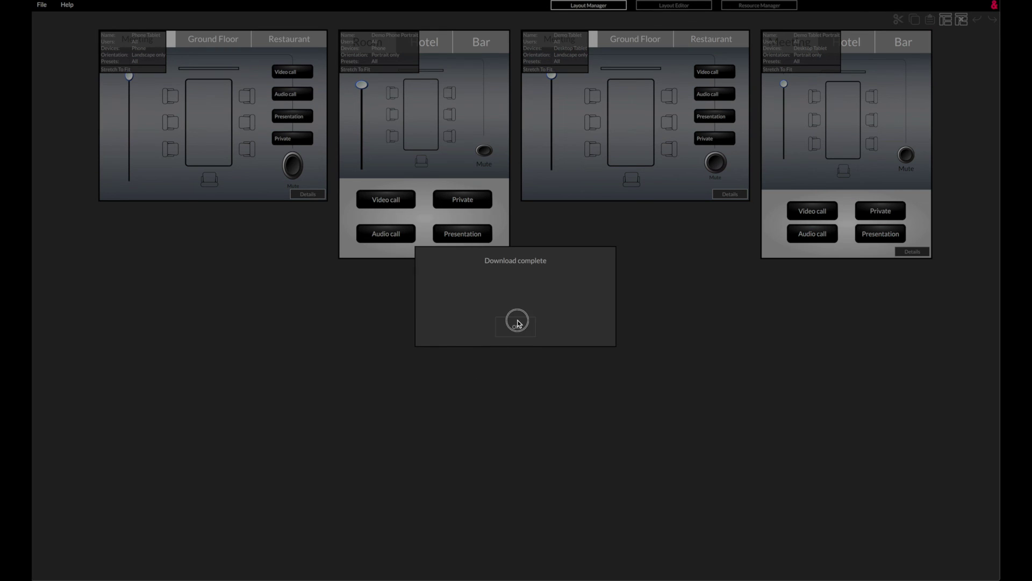
click(42, 5)
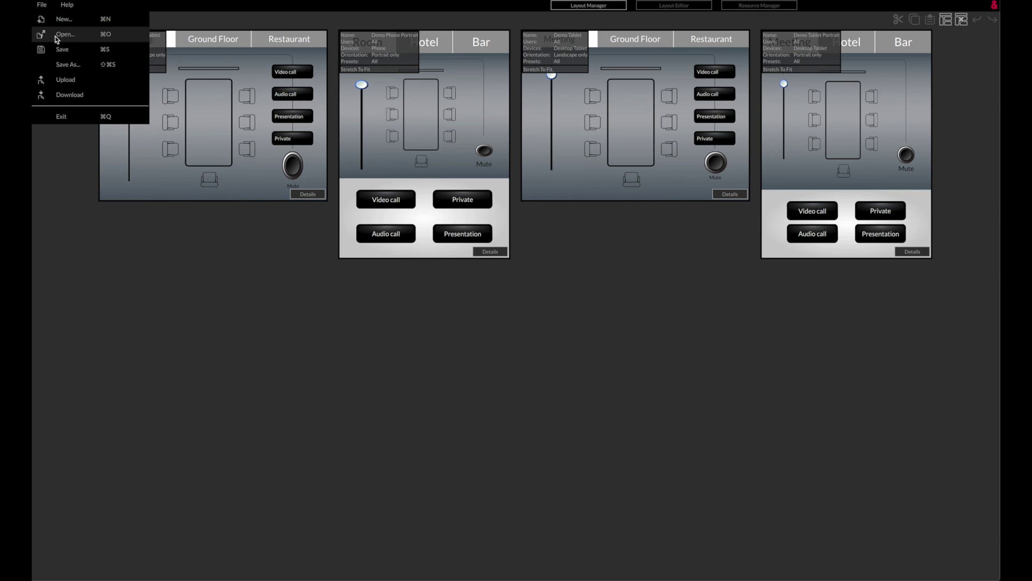